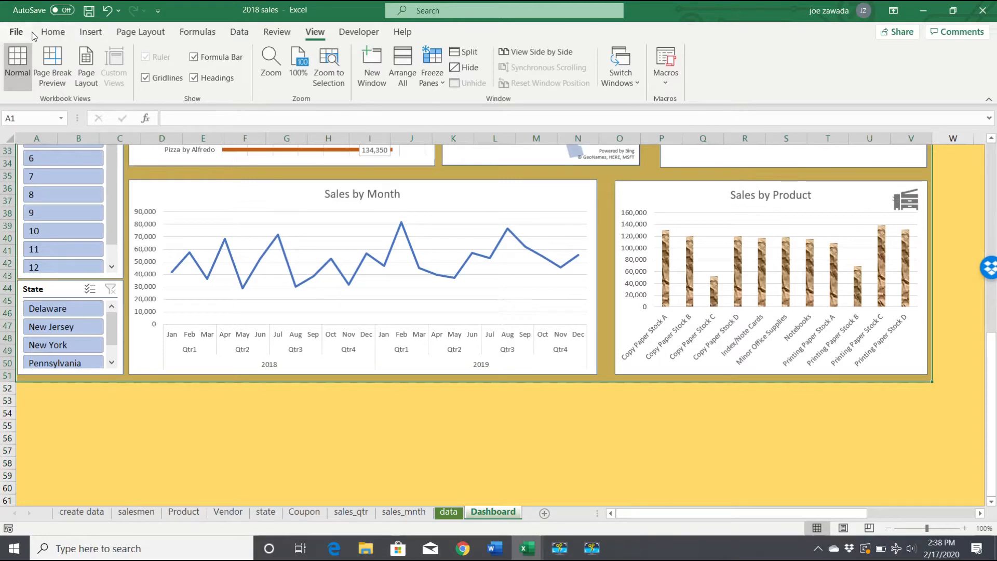
- Set the selected dashboard range A1:V51 as the print area, then select cell A1
{"action": "left_click", "coordinate": [143, 36]}
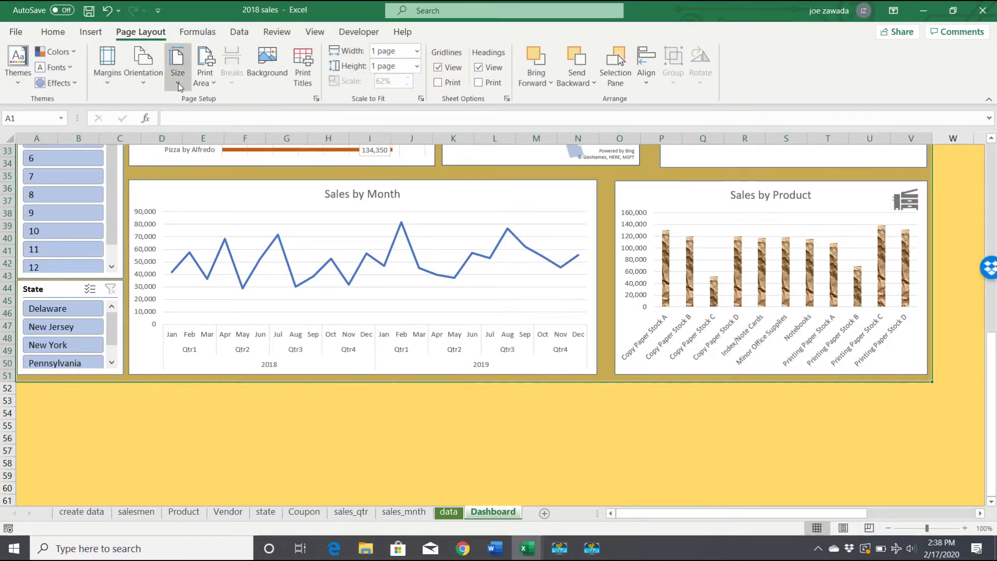
{"action": "left_click", "coordinate": [216, 83]}
{"action": "left_click", "coordinate": [230, 101]}
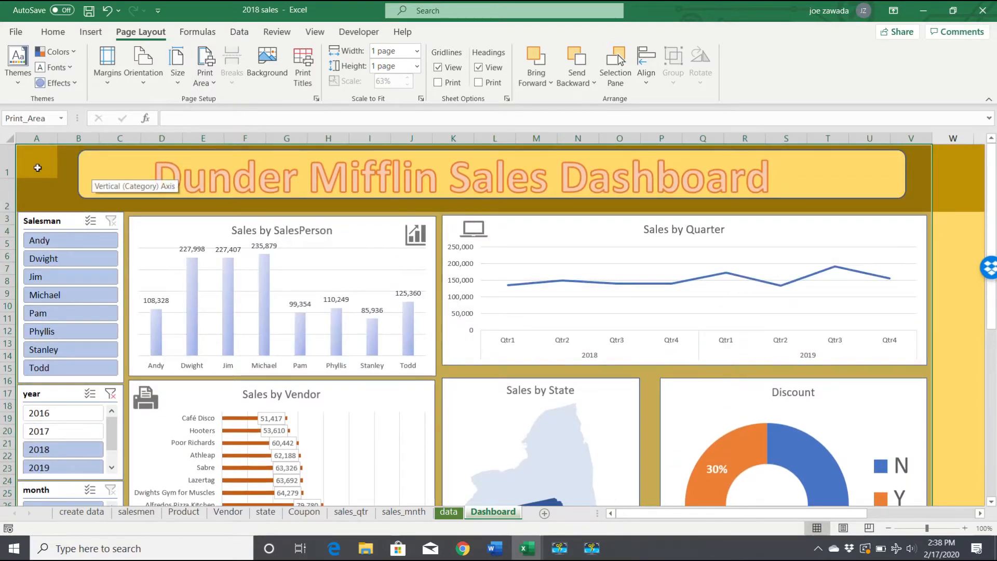
{"action": "left_click", "coordinate": [37, 166]}
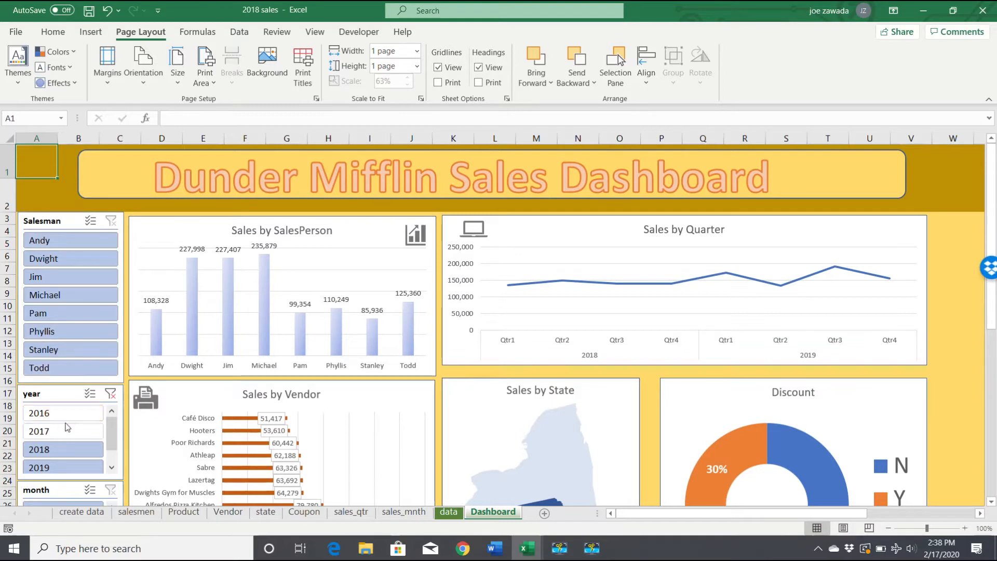
- Clear the year slicer's filter and filter the dashboard to Pennsylvania in the State slicer
{"action": "left_click", "coordinate": [110, 394]}
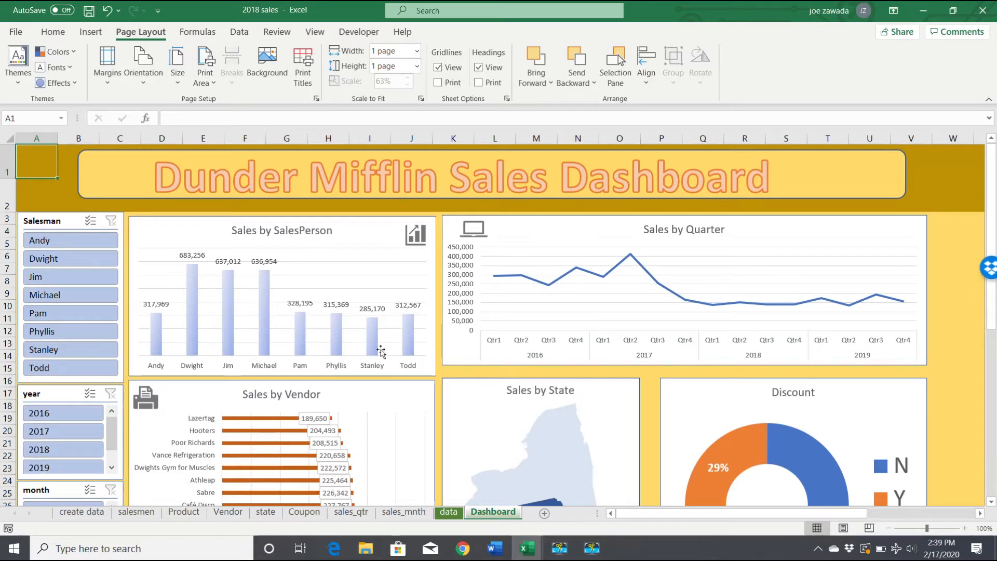
{"action": "left_click_drag", "start_coordinate": [993, 161], "coordinate": [995, 326]}
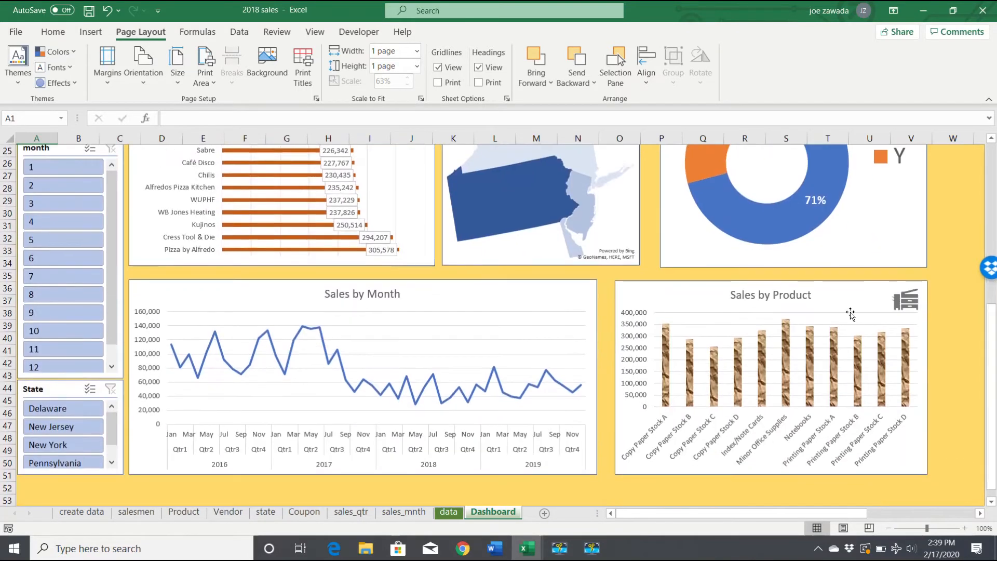
{"action": "left_click", "coordinate": [61, 464]}
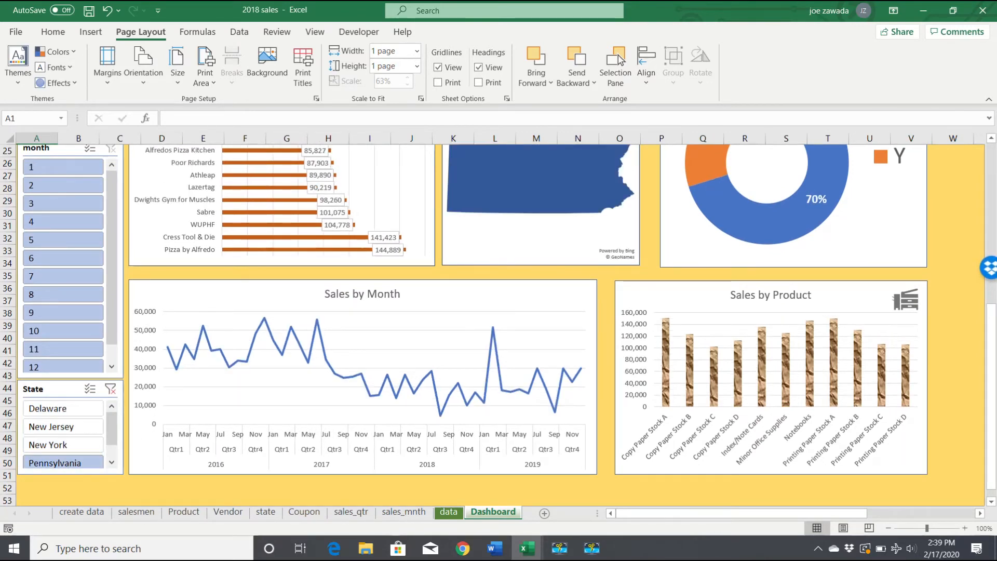
{"action": "scroll", "coordinate": [137, 198], "scroll_direction": "up", "scroll_amount": 8}
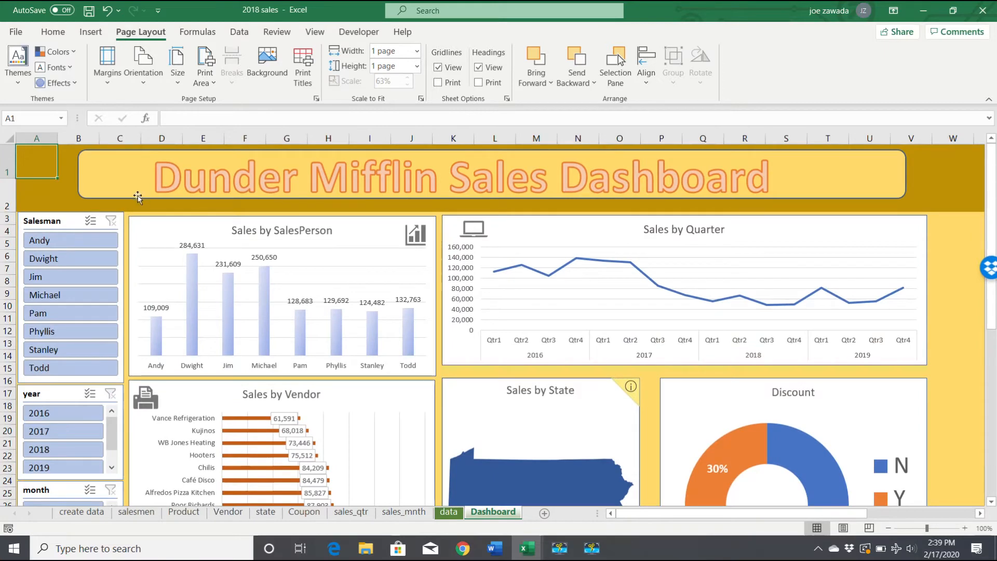
- Check the dashboard's print preview and its page setup for orientation and fit-to-page scaling, without changing any settings
{"action": "left_click", "coordinate": [16, 31]}
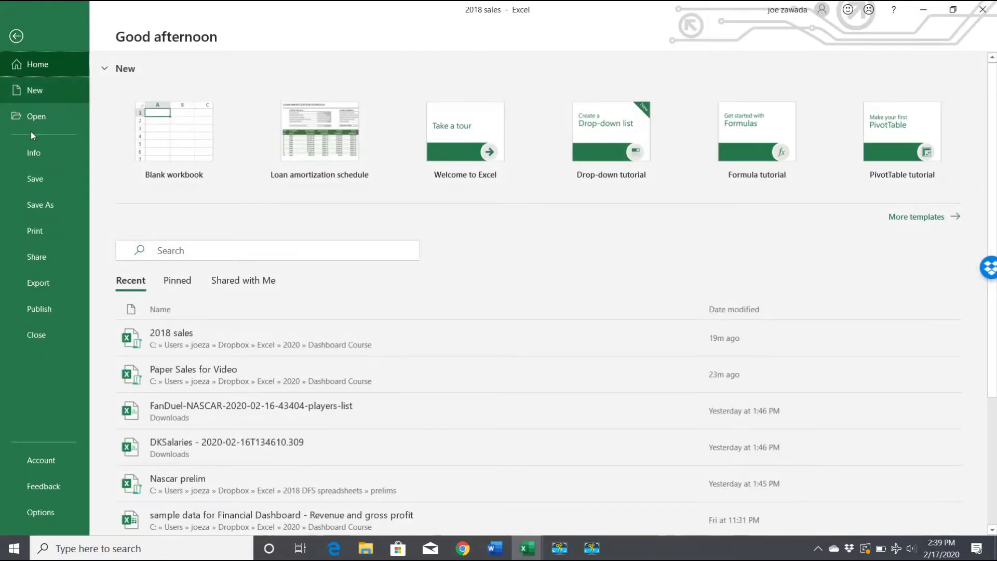
{"action": "left_click", "coordinate": [36, 233]}
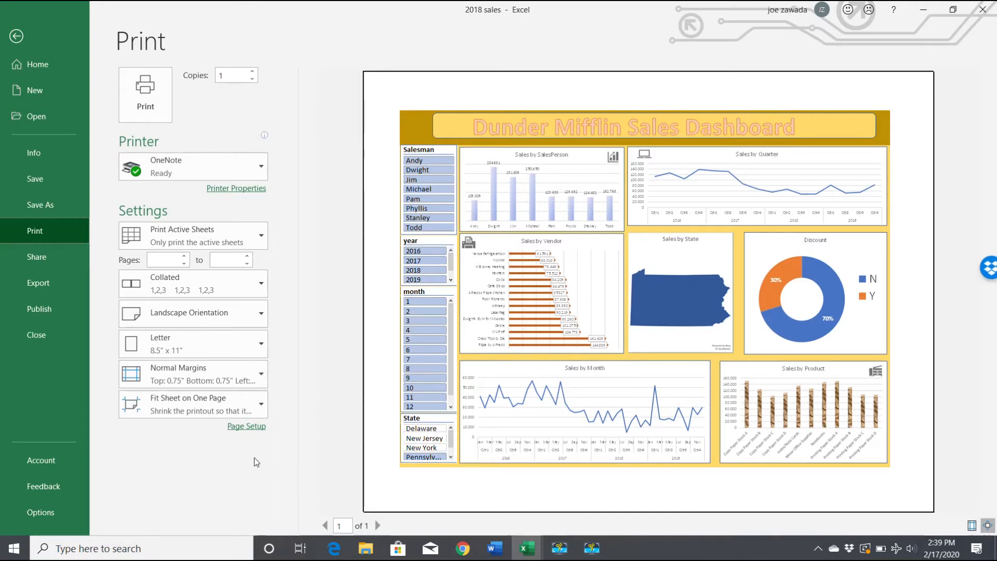
{"action": "left_click", "coordinate": [247, 427]}
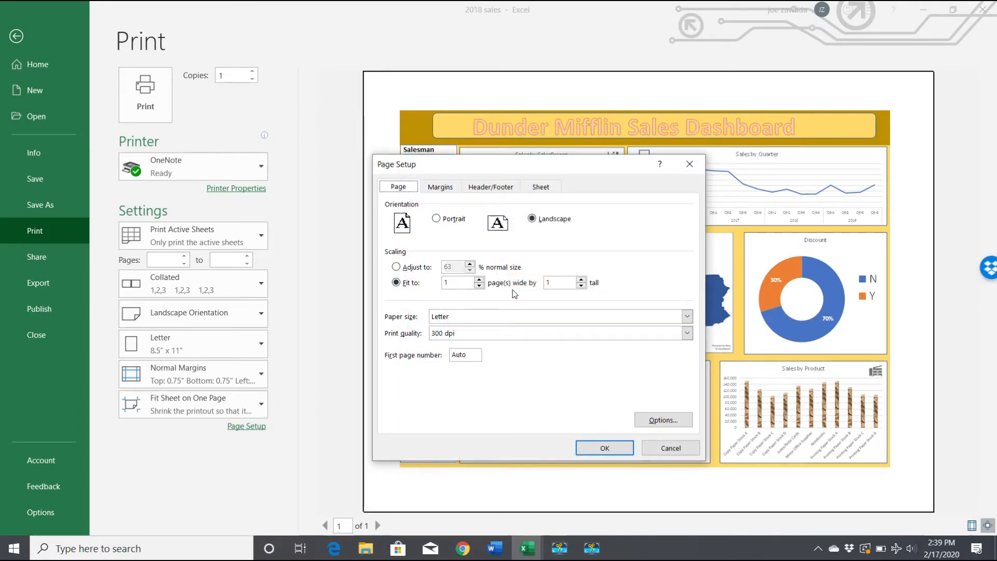
{"action": "left_click", "coordinate": [670, 448]}
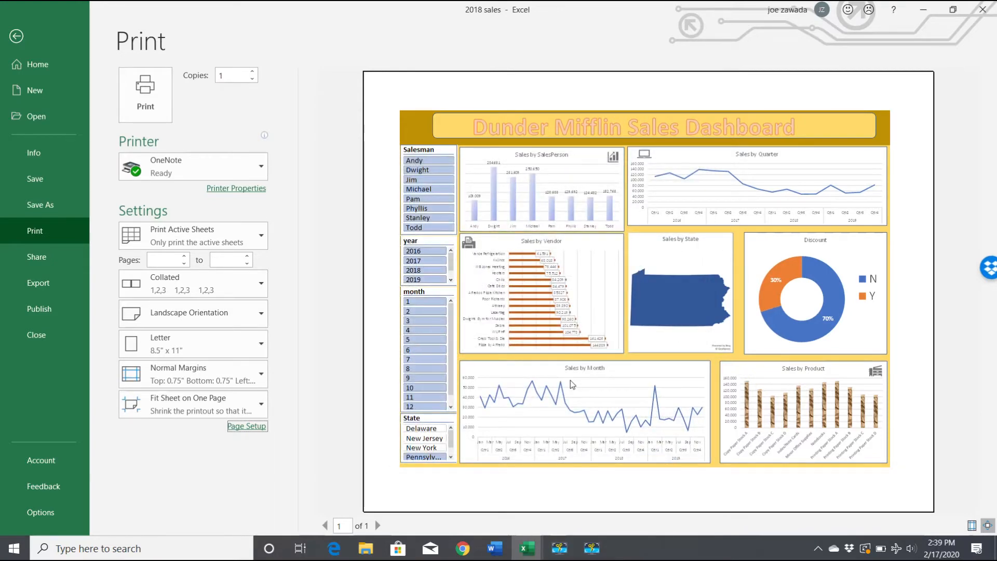
- Save the dashboard as a PDF named "PA sales" in the Dashboard Course folder, then return to the workbook
{"action": "left_click", "coordinate": [50, 206]}
{"action": "left_click", "coordinate": [173, 303]}
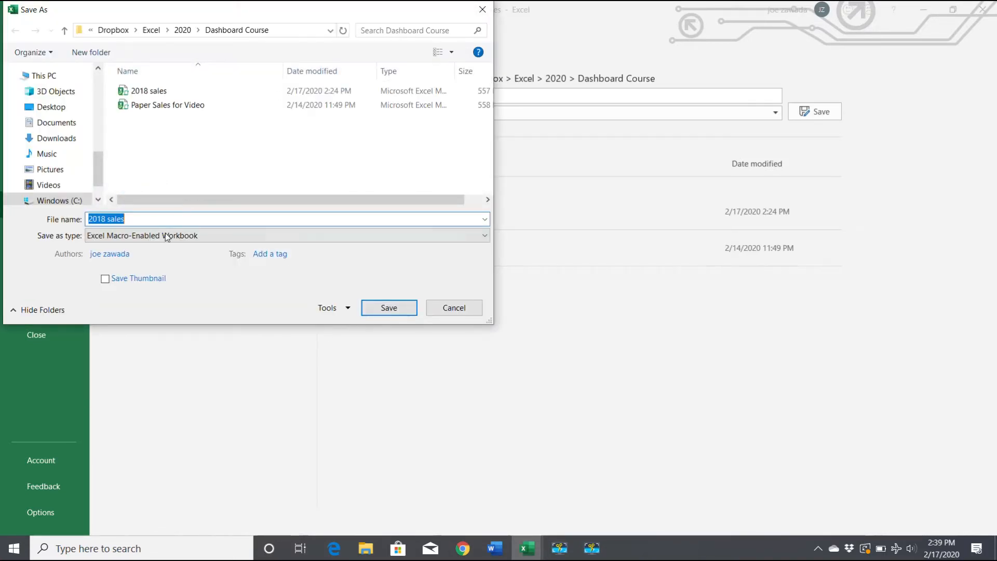
{"action": "left_click", "coordinate": [165, 236]}
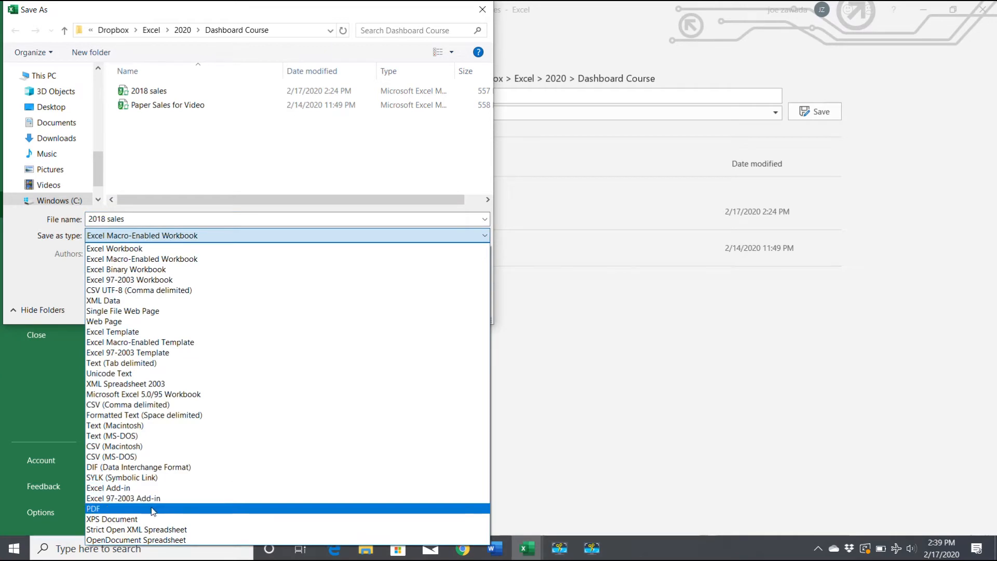
{"action": "left_click", "coordinate": [154, 511]}
{"action": "left_click", "coordinate": [148, 220]}
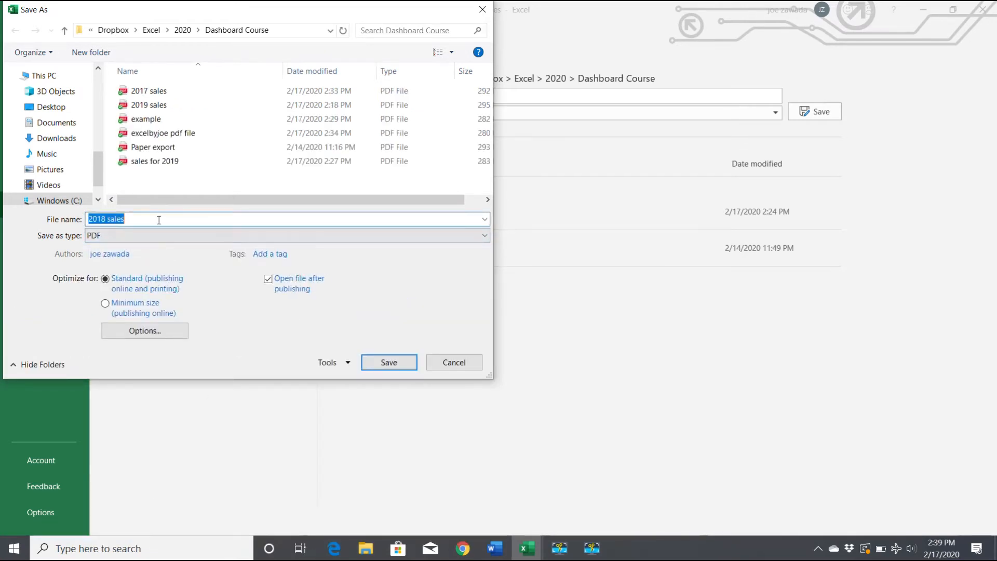
{"action": "type", "text": "PA sal"}
{"action": "left_click", "coordinate": [395, 362]}
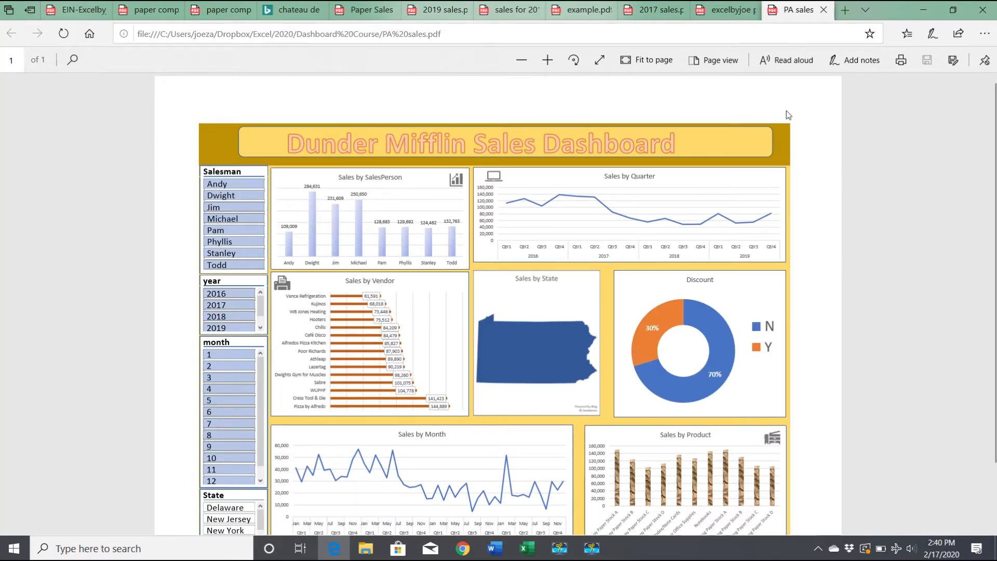
{"action": "left_click", "coordinate": [927, 12]}
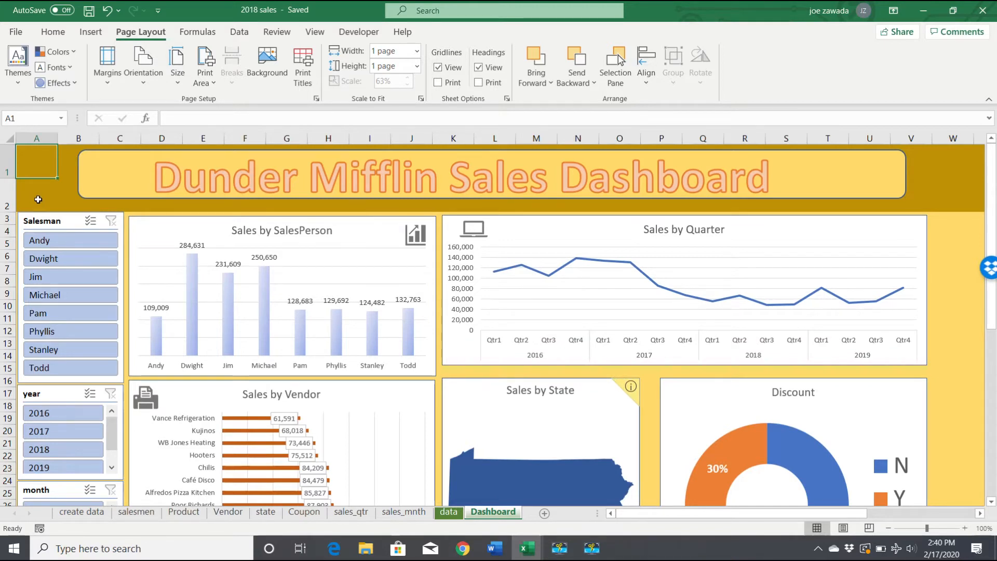
- Select cell A1 and start recording a macro named pdffiles, stored in this workbook
{"action": "left_click", "coordinate": [38, 199]}
{"action": "left_click", "coordinate": [41, 165]}
{"action": "left_click", "coordinate": [315, 33]}
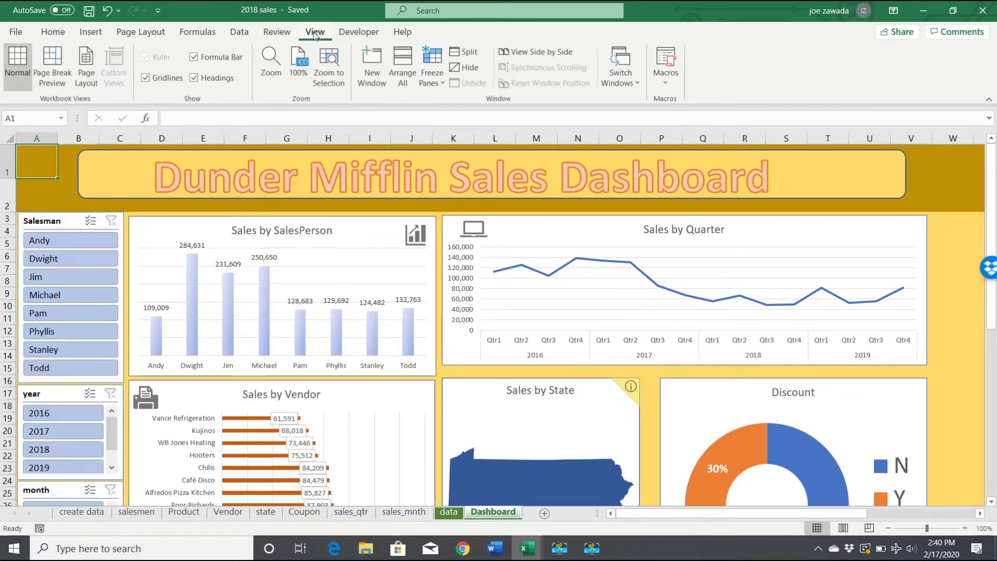
{"action": "left_click", "coordinate": [670, 84]}
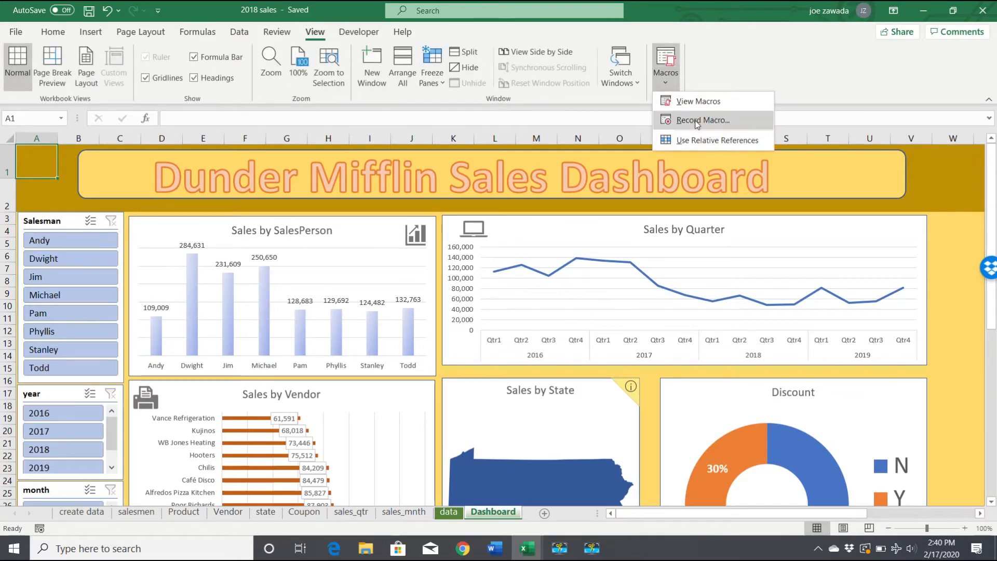
{"action": "left_click", "coordinate": [699, 120]}
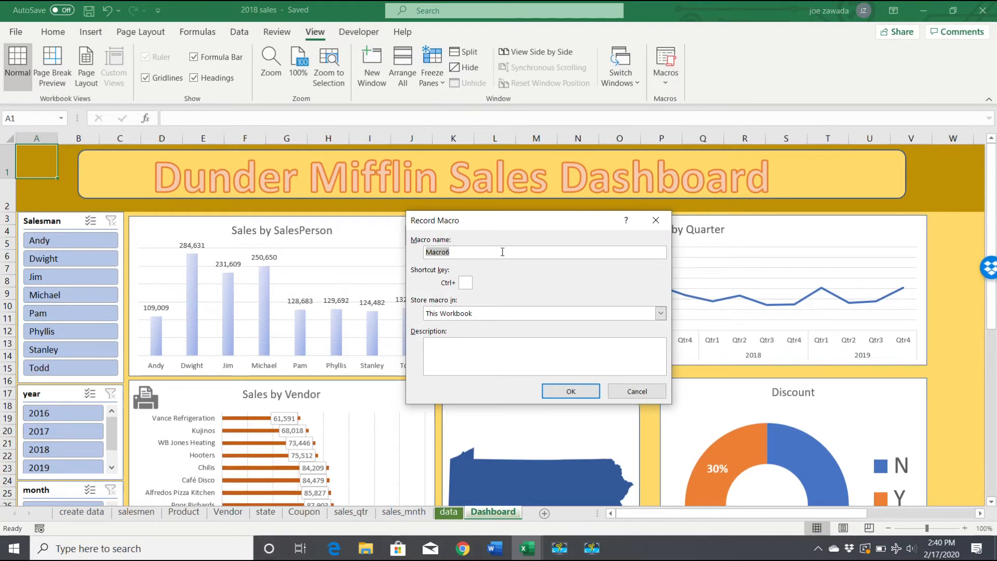
{"action": "type", "text": "pdffiles"}
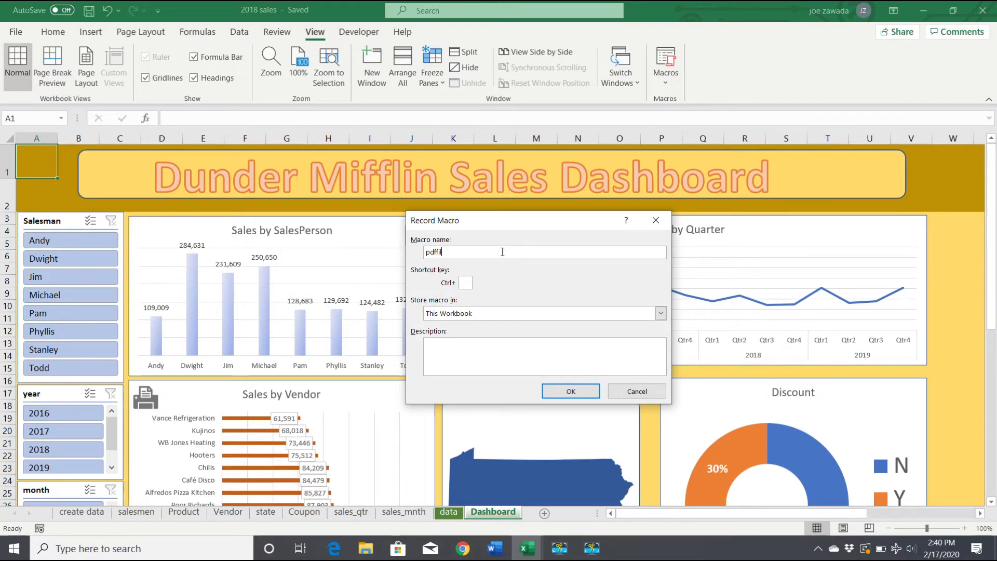
{"action": "left_click", "coordinate": [571, 392]}
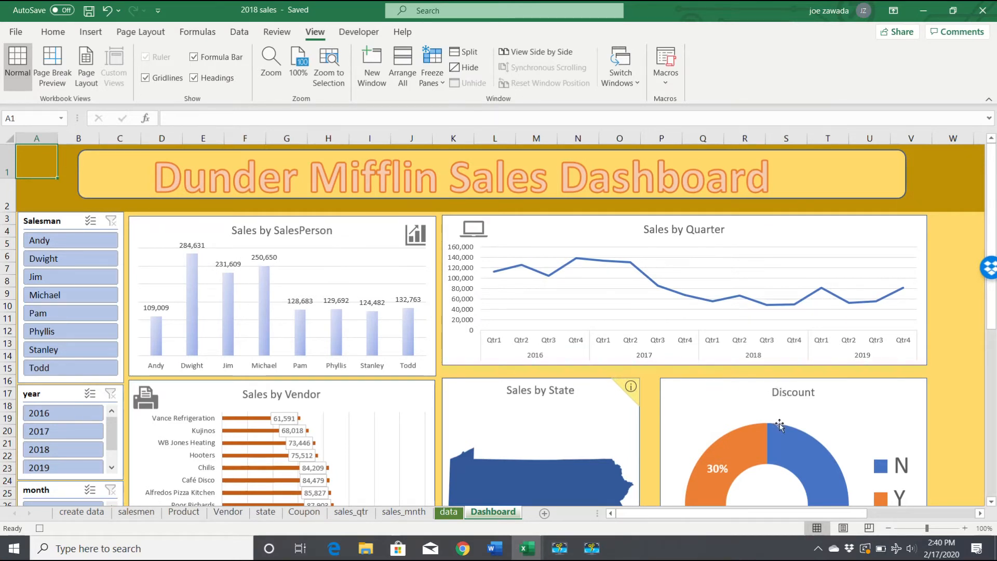
- Save the dashboard as a PDF named "print dashboard" in the Dashboard Course folder while the macro records
{"action": "left_click", "coordinate": [16, 33]}
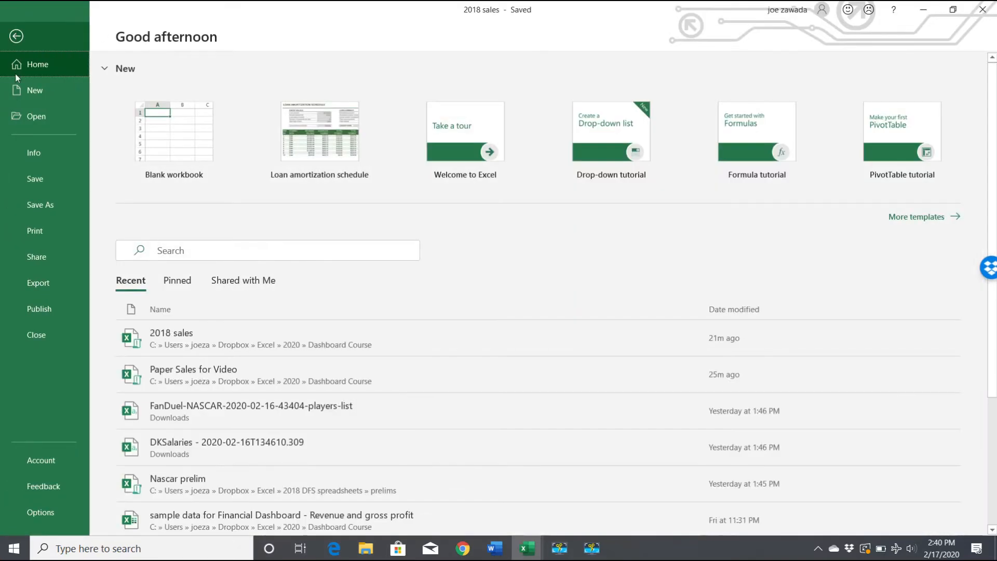
{"action": "left_click", "coordinate": [26, 206]}
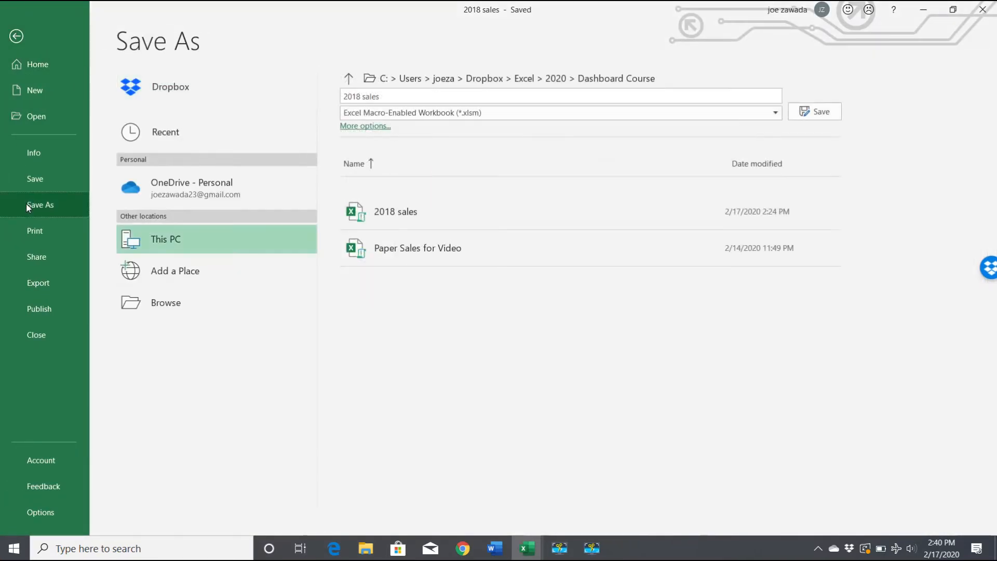
{"action": "left_click", "coordinate": [215, 296]}
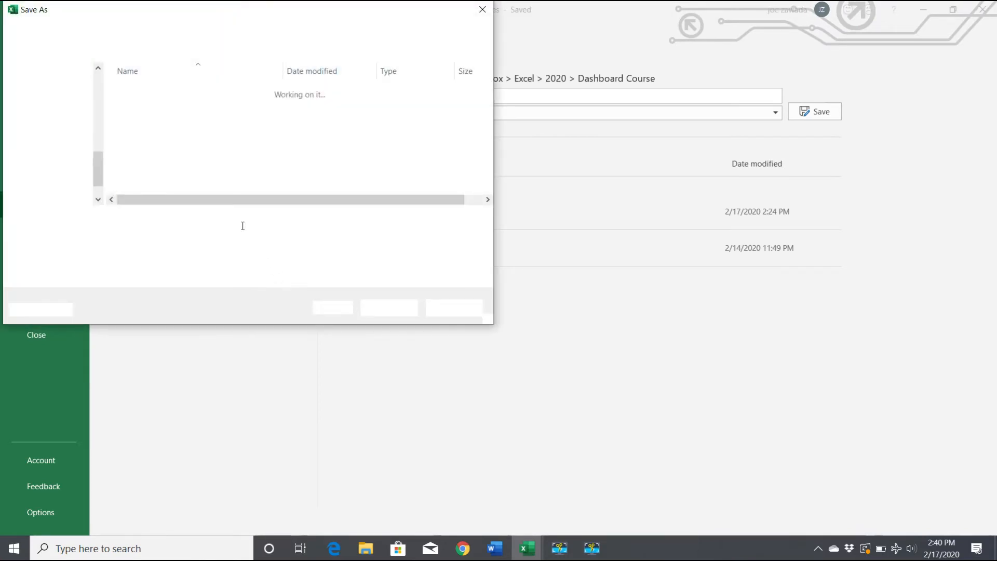
{"action": "left_click", "coordinate": [203, 236]}
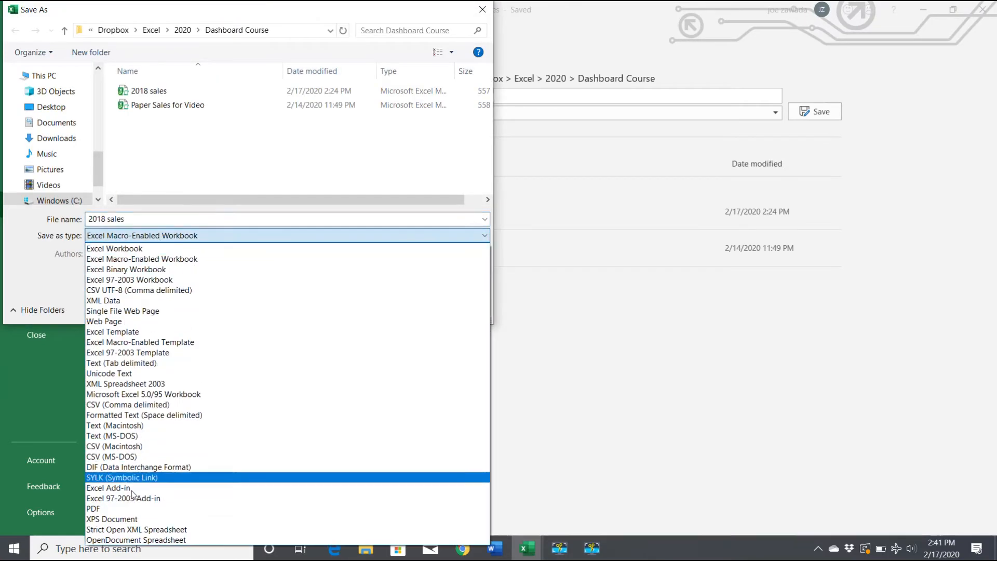
{"action": "left_click", "coordinate": [129, 509]}
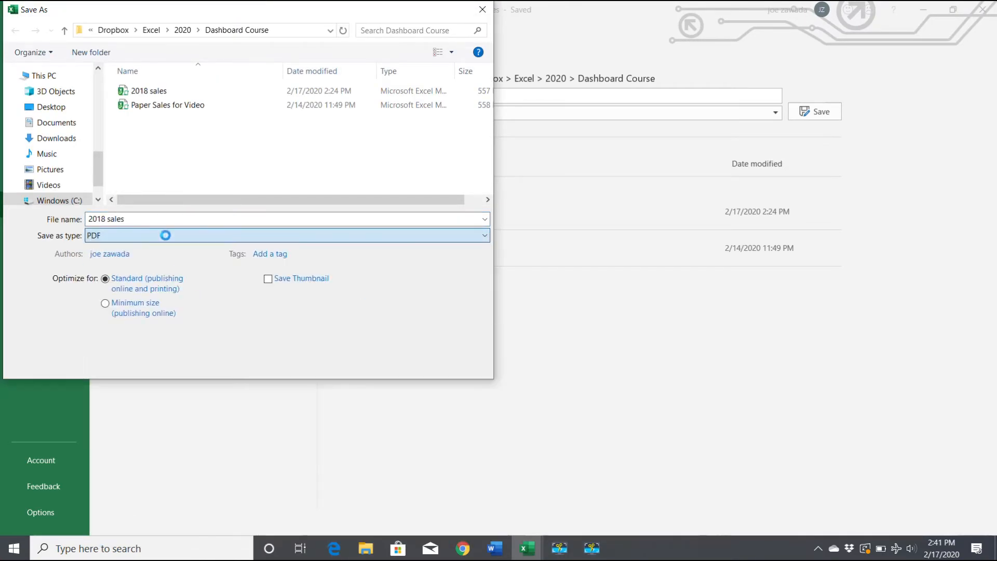
{"action": "left_click", "coordinate": [136, 219]}
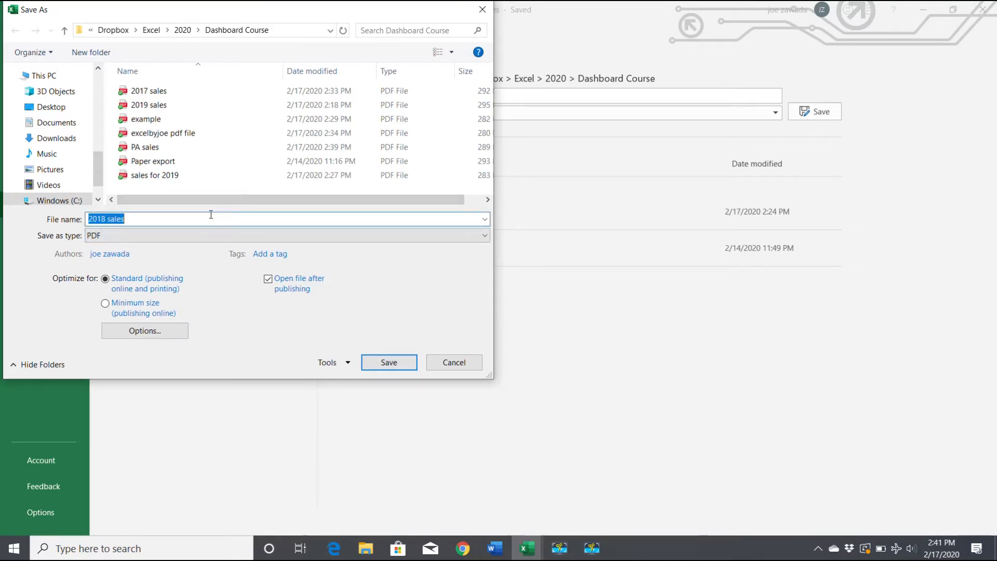
{"action": "type", "text": "print"}
{"action": "left_click", "coordinate": [389, 363]}
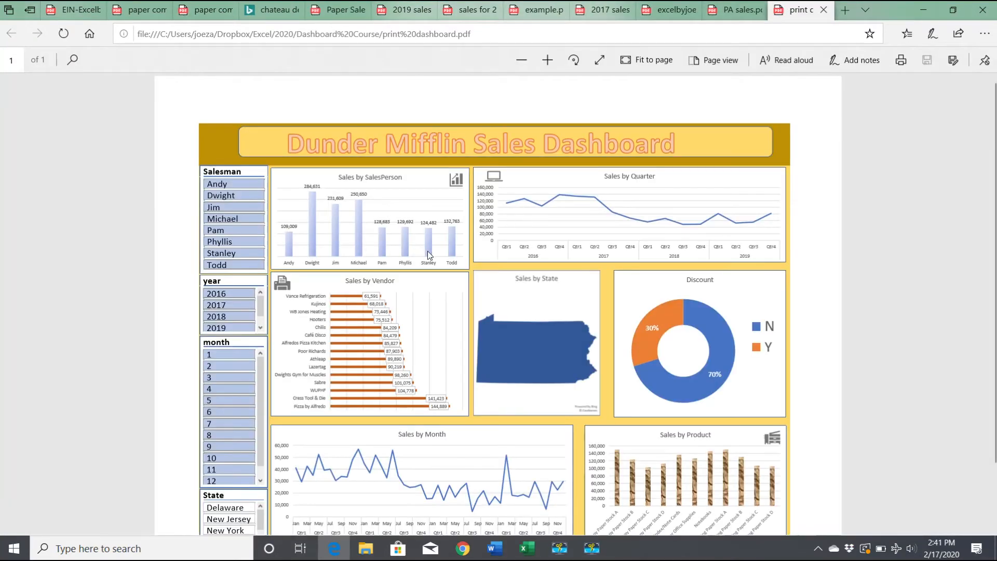
- Leave the published PDF for the workbook and stop recording the macro
{"action": "left_click", "coordinate": [925, 9]}
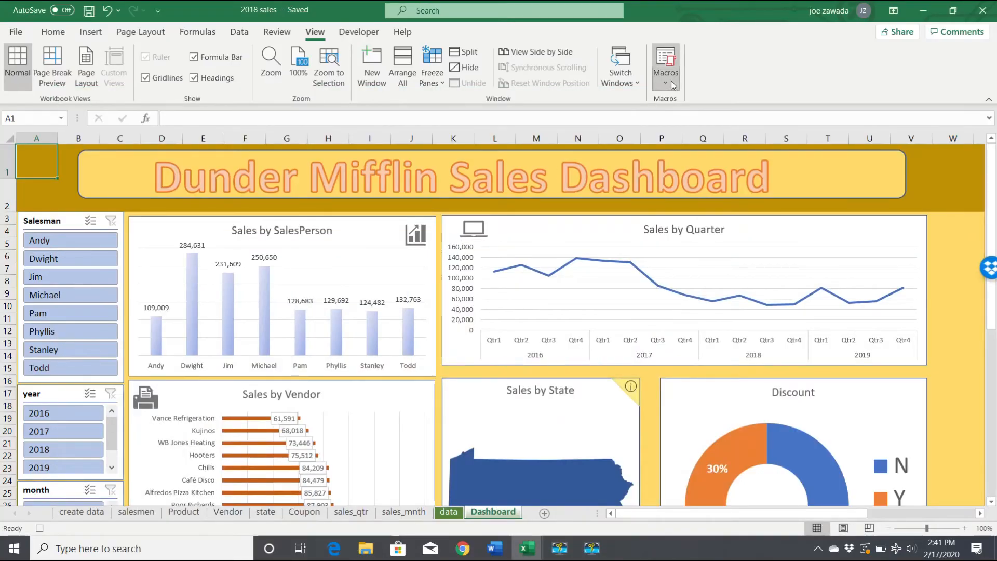
{"action": "left_click", "coordinate": [667, 78]}
{"action": "left_click", "coordinate": [699, 121]}
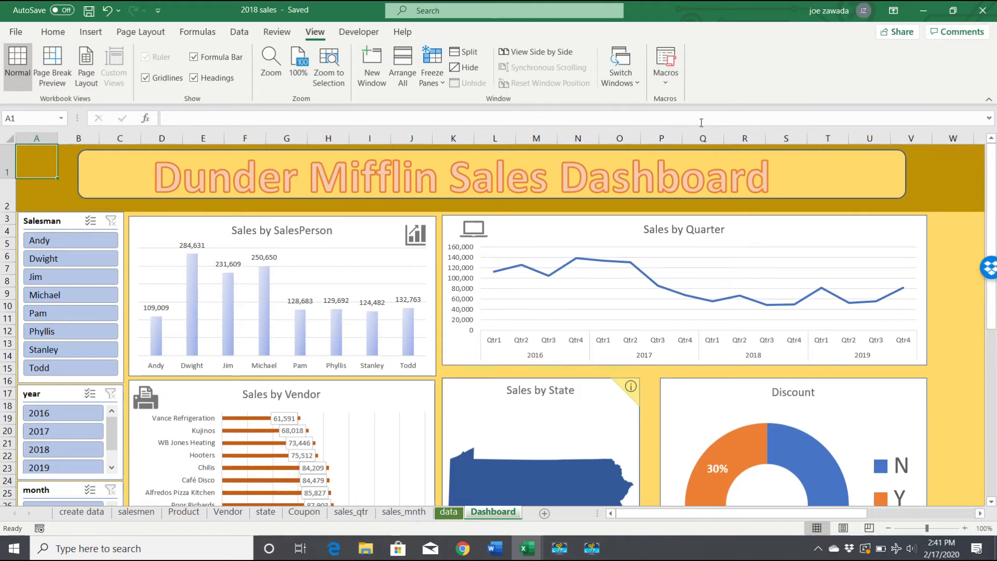
- Open the pdffiles macro's code, examine the PDF export statement, and close the code editor
{"action": "left_click", "coordinate": [663, 85]}
{"action": "left_click", "coordinate": [699, 102]}
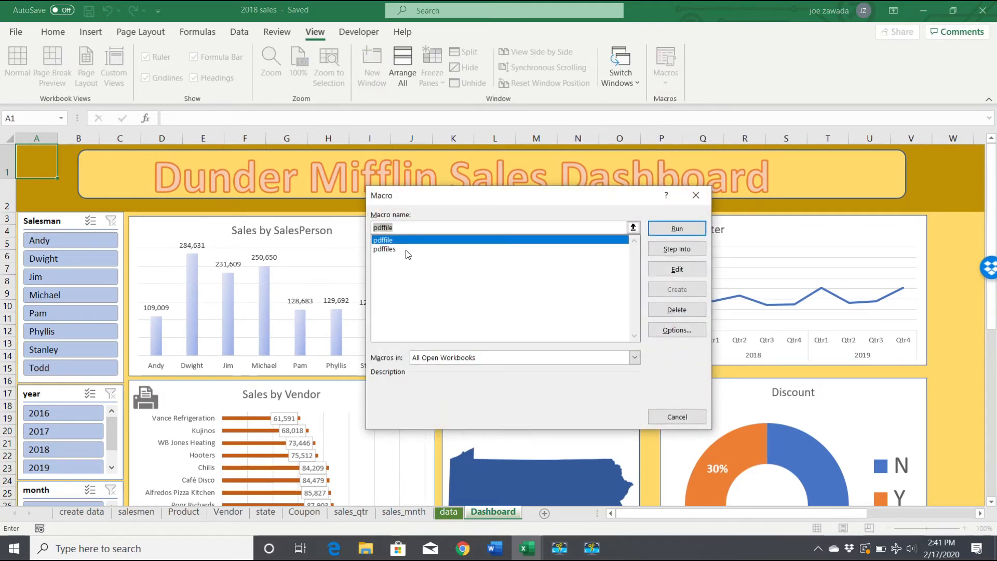
{"action": "left_click", "coordinate": [406, 250]}
{"action": "left_click", "coordinate": [670, 269]}
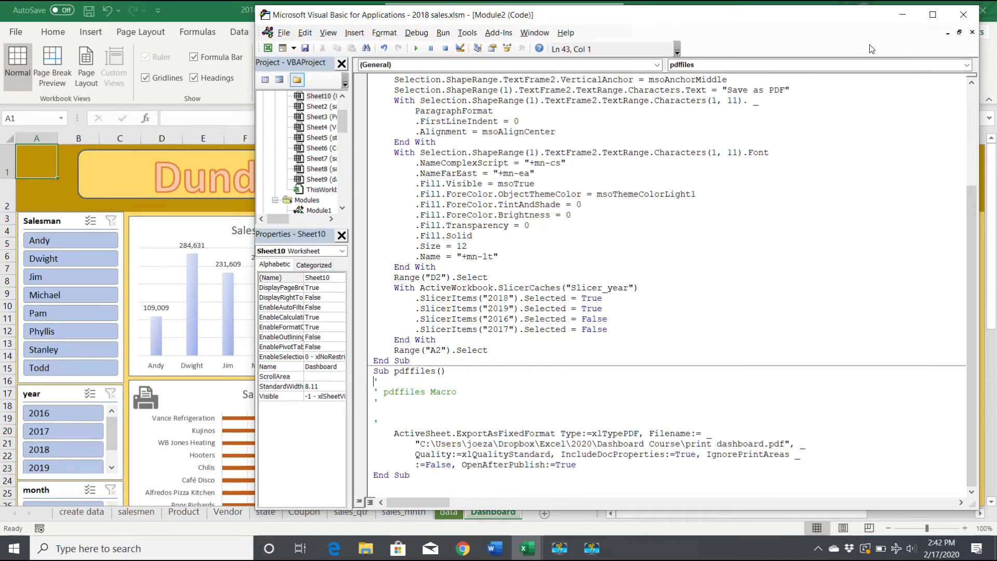
{"action": "left_click", "coordinate": [963, 15]}
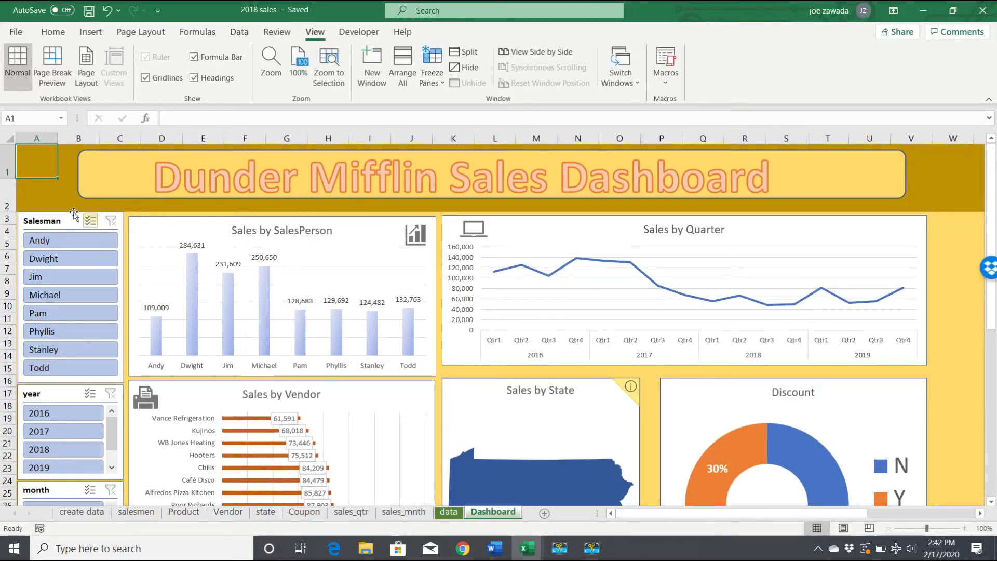
- Draw a rectangle about 1.17" wide and 0.35" high over the left end of the dashboard's title banner
{"action": "left_click", "coordinate": [93, 35]}
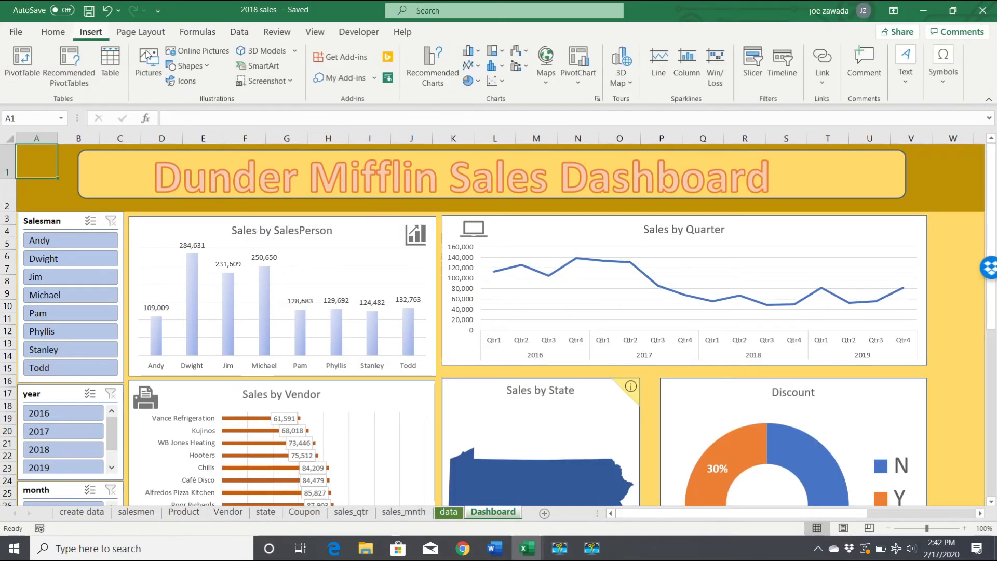
{"action": "left_click", "coordinate": [212, 64]}
{"action": "left_click", "coordinate": [216, 101]}
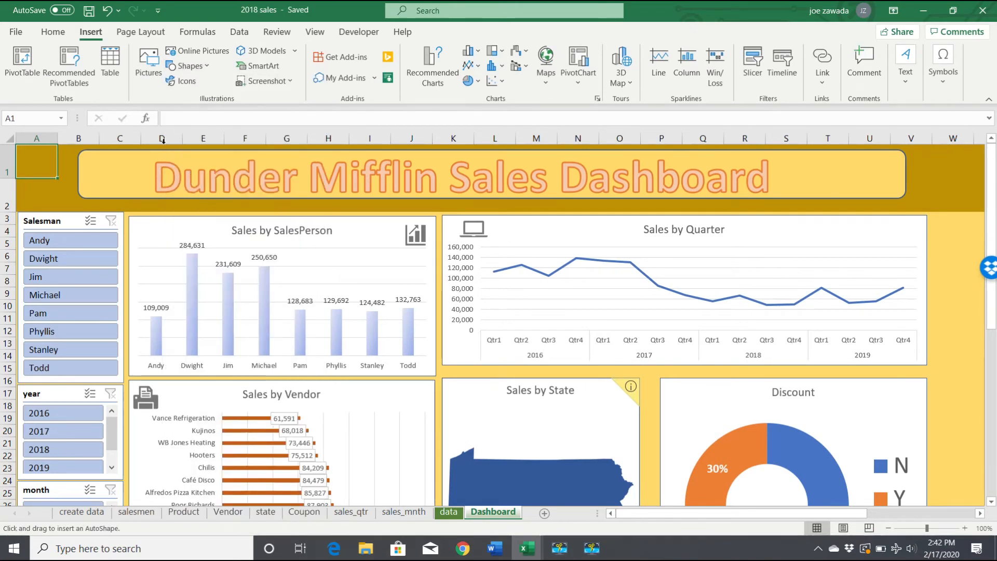
{"action": "left_click_drag", "start_coordinate": [64, 164], "coordinate": [139, 183]}
- Assign the pdffiles macro to the new rectangle on the title banner
{"action": "right_click", "coordinate": [106, 177]}
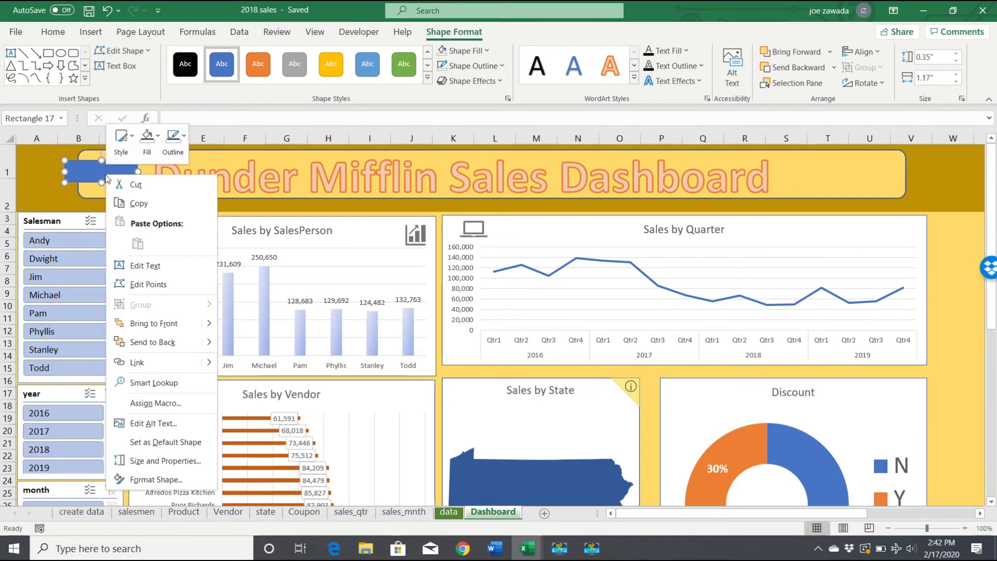
{"action": "left_click", "coordinate": [164, 410]}
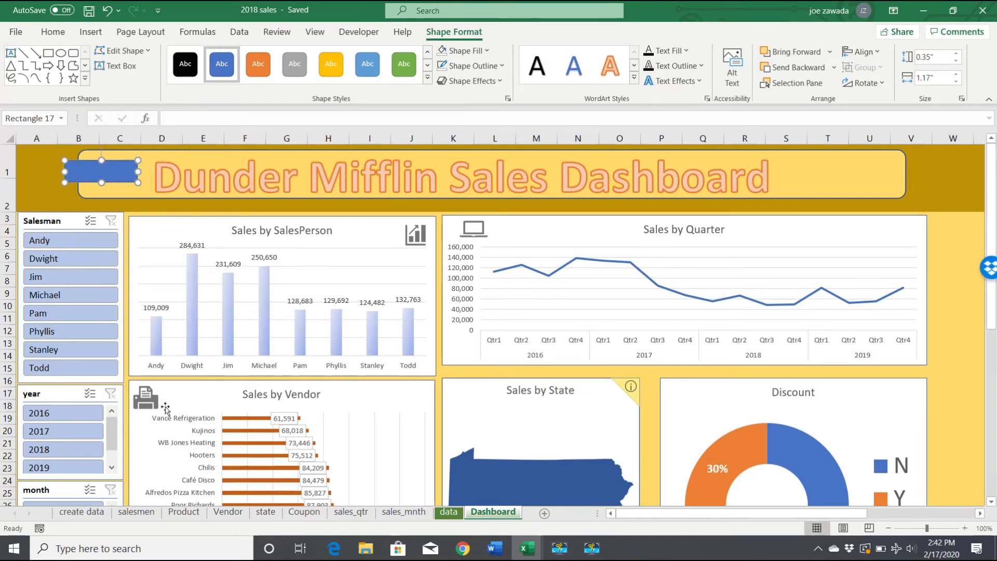
{"action": "left_click", "coordinate": [51, 339]}
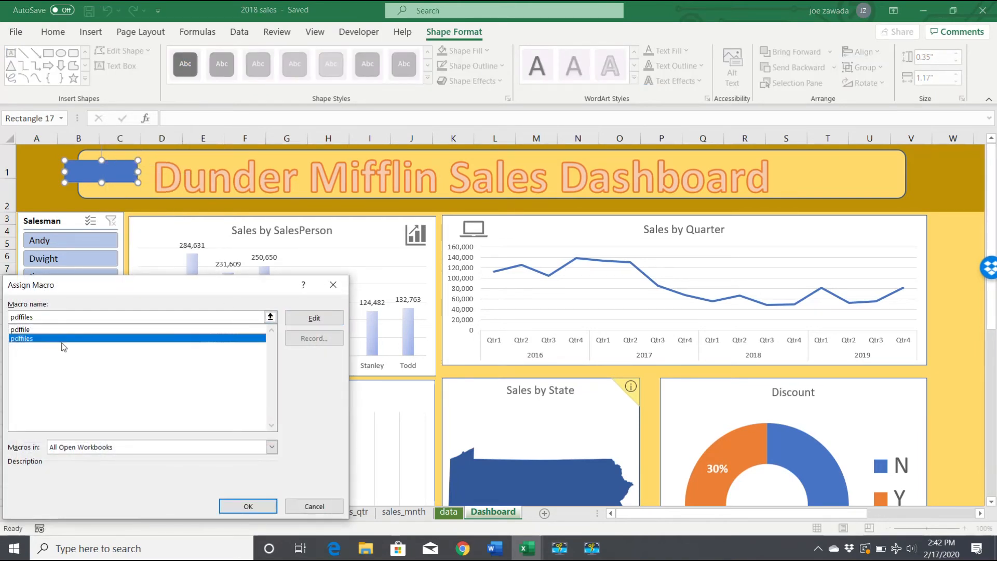
{"action": "left_click", "coordinate": [231, 503]}
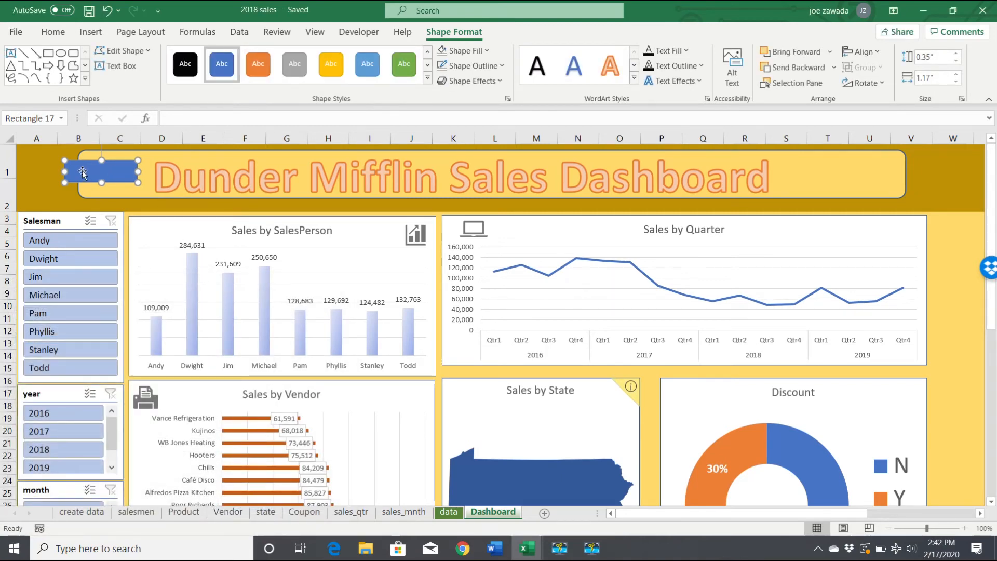
- Label the rectangle with the text "Print PDF"
{"action": "right_click", "coordinate": [82, 170]}
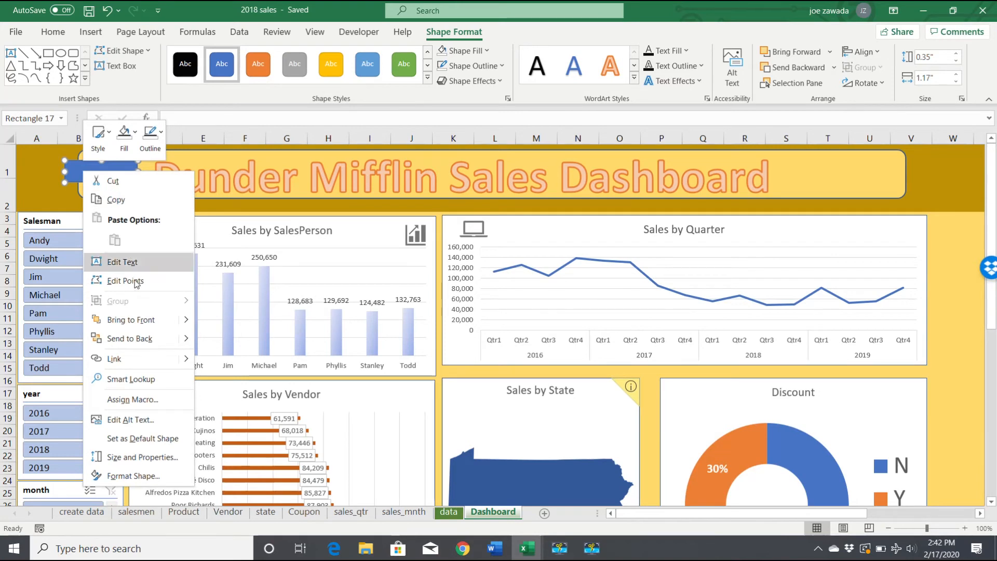
{"action": "left_click", "coordinate": [137, 262]}
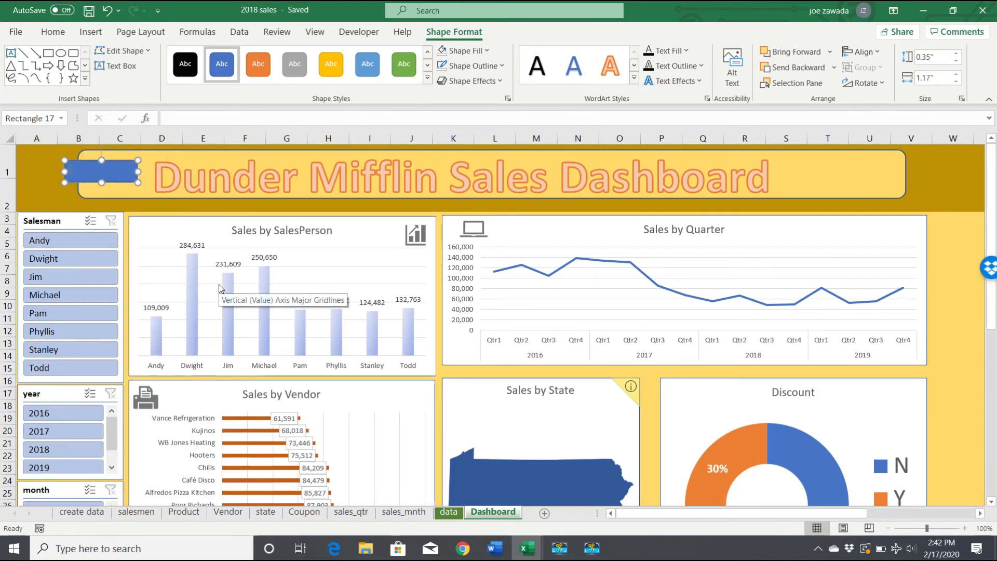
{"action": "type", "text": "Print PDF"}
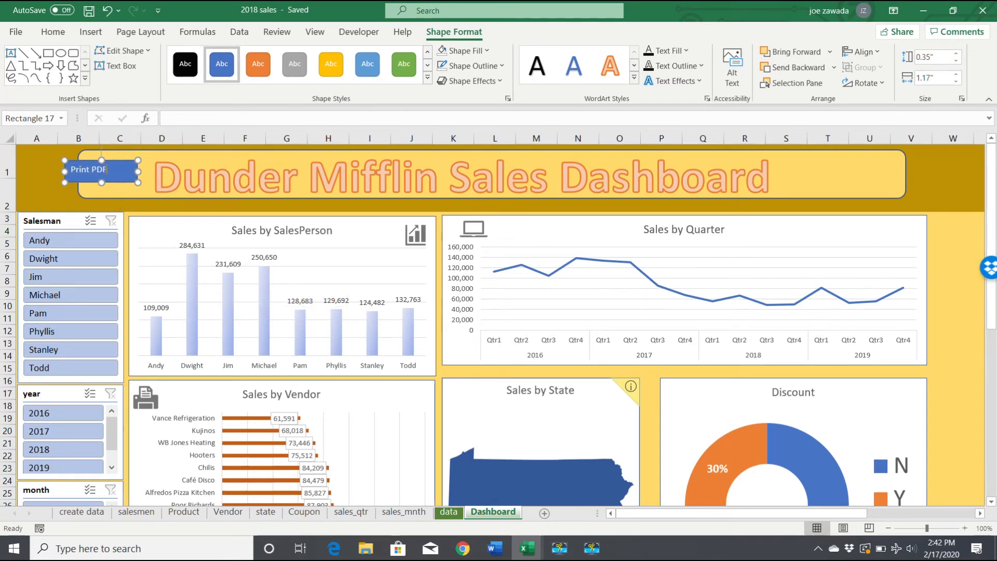
- Center the rectangle's label horizontally and vertically, enlarge its text to size 14, and deselect the shape
{"action": "left_click_drag", "start_coordinate": [107, 167], "coordinate": [70, 169]}
{"action": "left_click", "coordinate": [54, 32]}
{"action": "left_click", "coordinate": [279, 78]}
{"action": "left_click", "coordinate": [279, 57]}
{"action": "left_click", "coordinate": [224, 57]}
{"action": "left_click", "coordinate": [224, 57]}
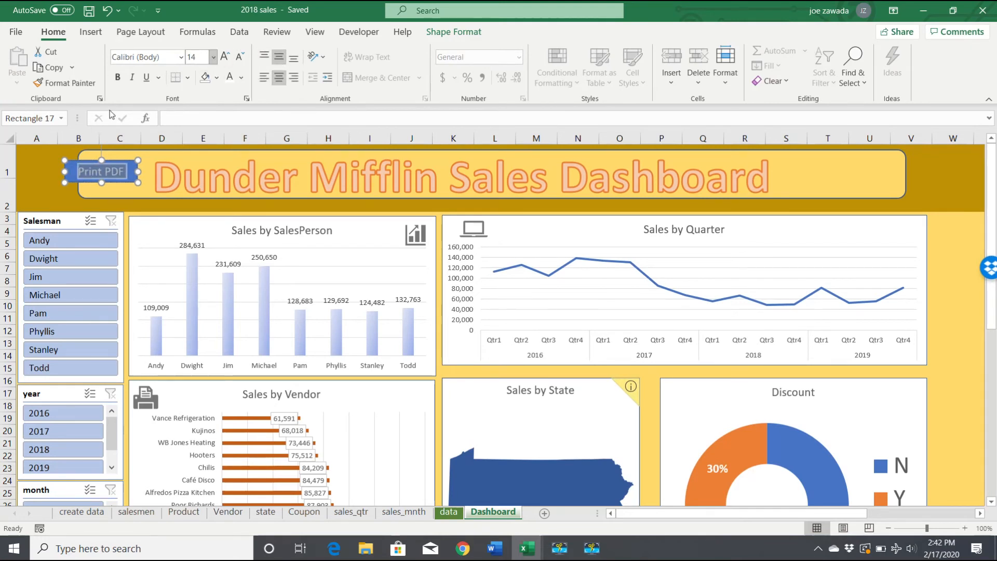
{"action": "left_click", "coordinate": [31, 176]}
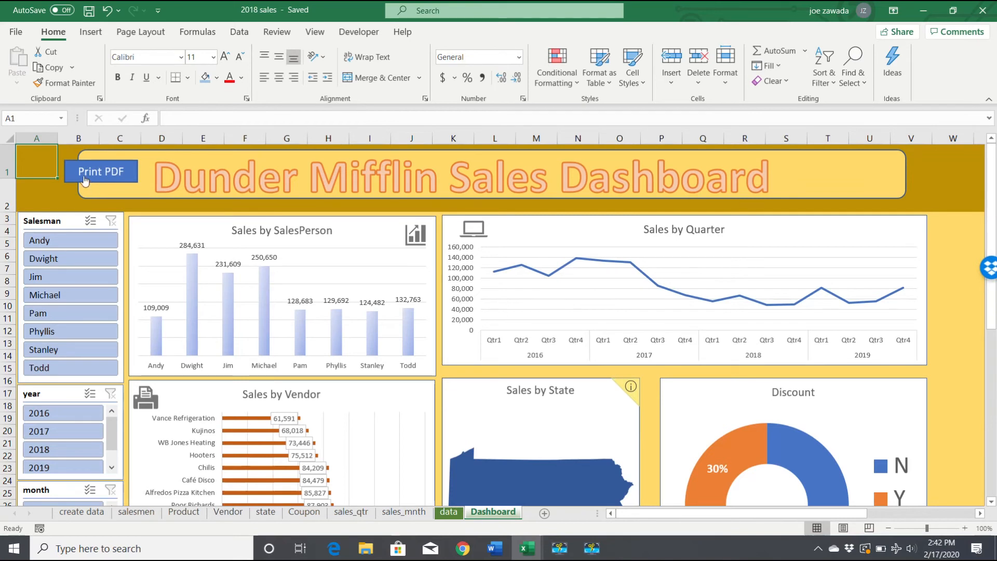
{"action": "left_click", "coordinate": [30, 201]}
{"action": "left_click", "coordinate": [34, 170]}
{"action": "left_click", "coordinate": [30, 200]}
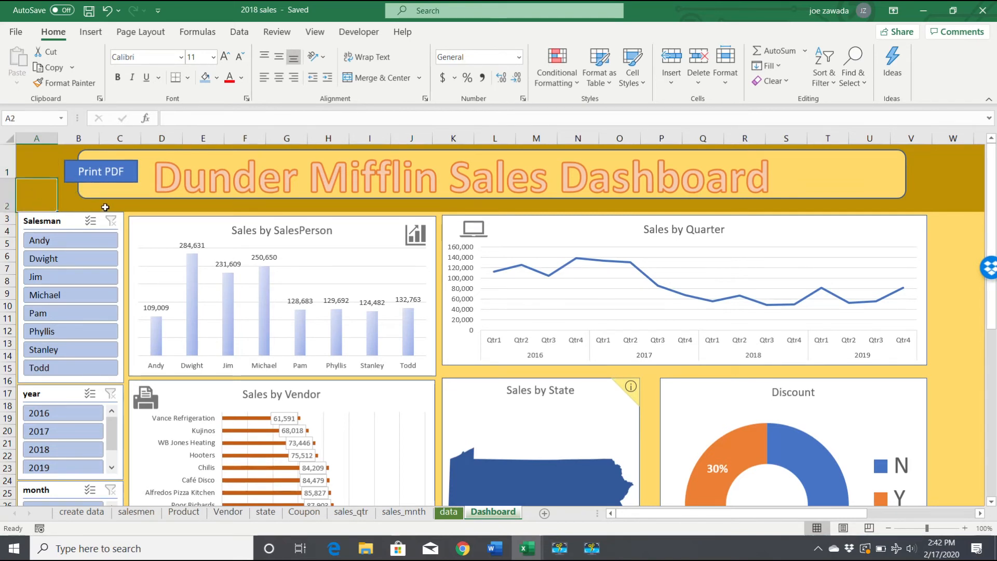
{"action": "left_click", "coordinate": [127, 205]}
{"action": "left_click", "coordinate": [36, 188]}
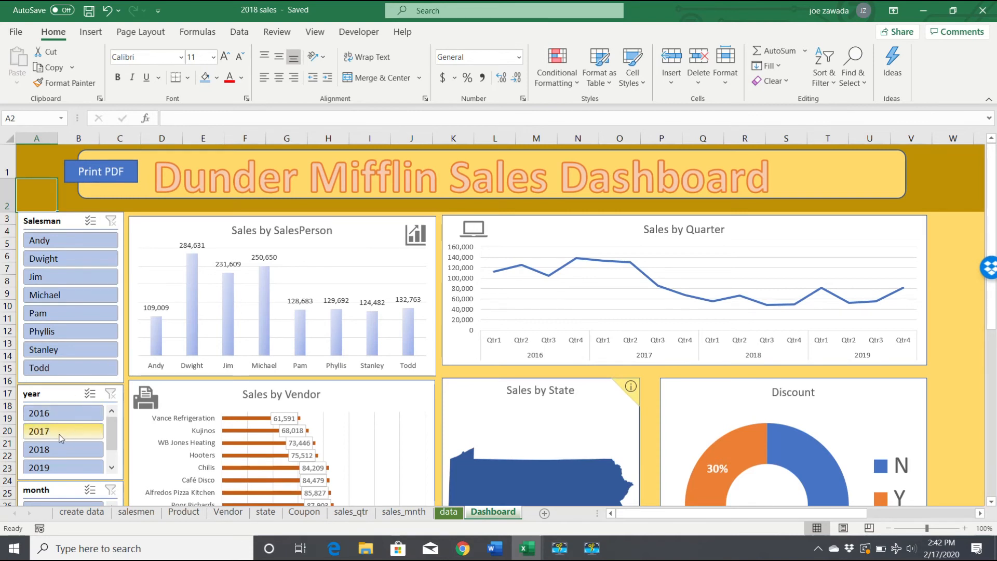
- Filter the dashboard to the year 2019 and export it with the Print PDF shape, returning to the workbook
{"action": "left_click", "coordinate": [48, 469]}
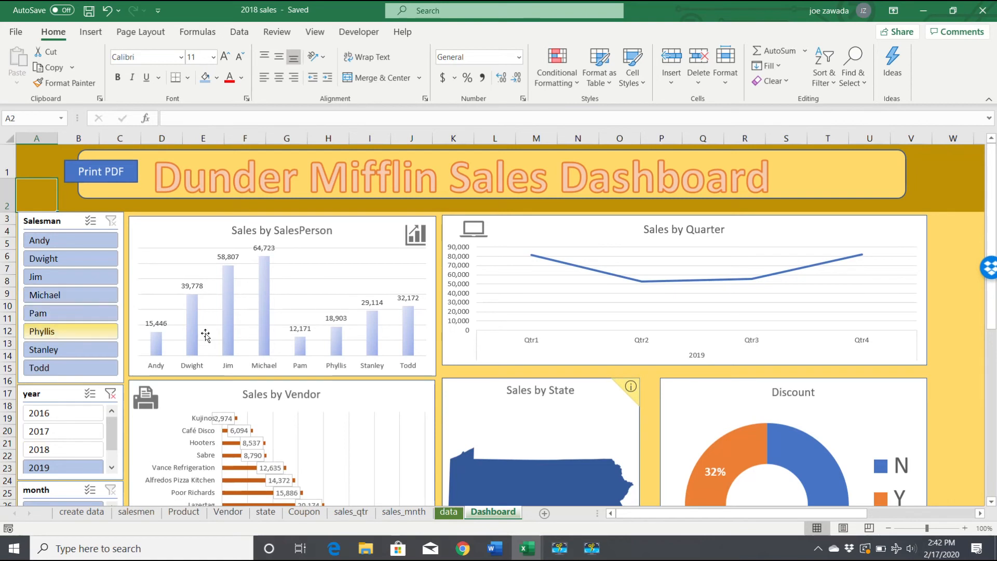
{"action": "left_click", "coordinate": [96, 176]}
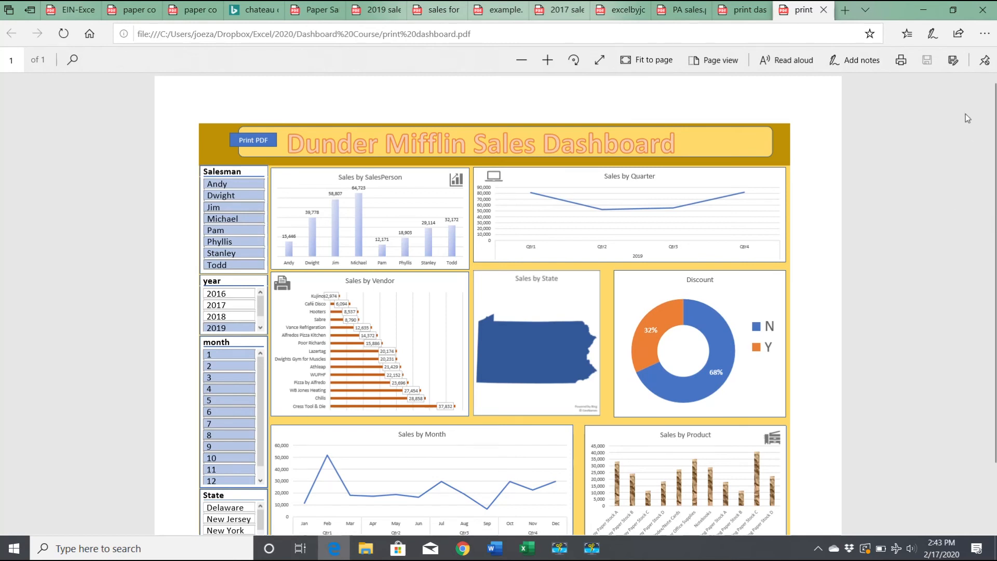
{"action": "left_click", "coordinate": [923, 9]}
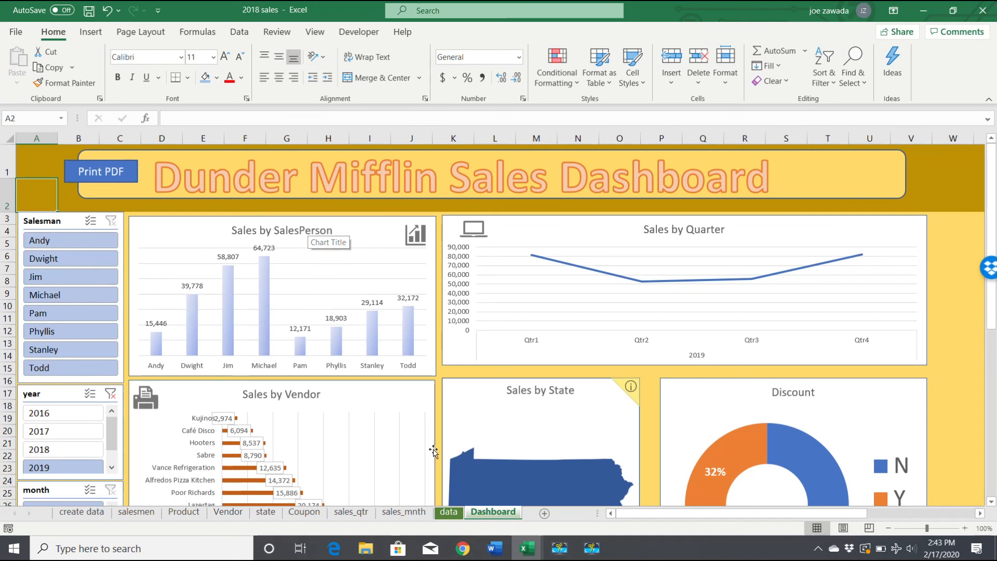
{"action": "left_click", "coordinate": [591, 553]}
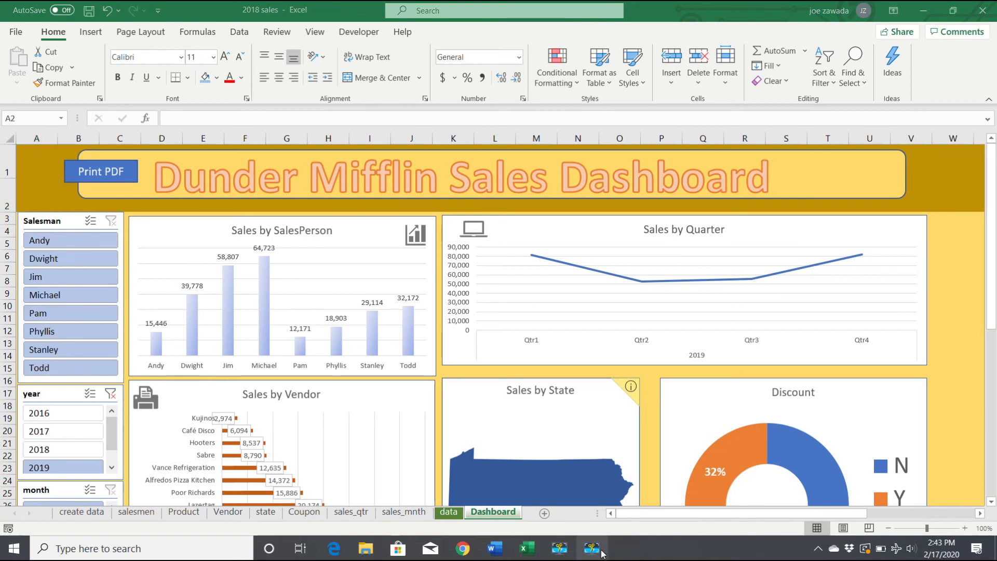